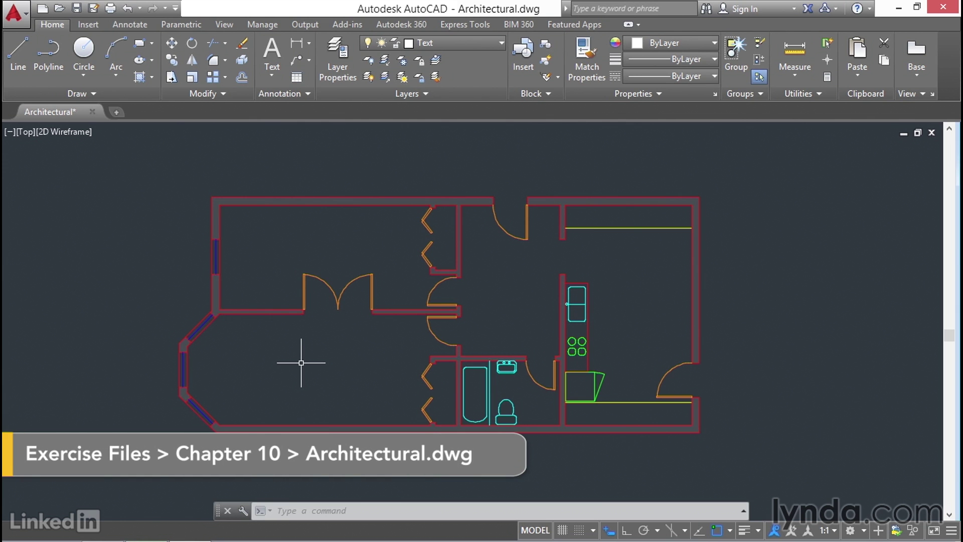
Step: Open the Measure dropdown in the Home tab's Utilities panel
click(804, 77)
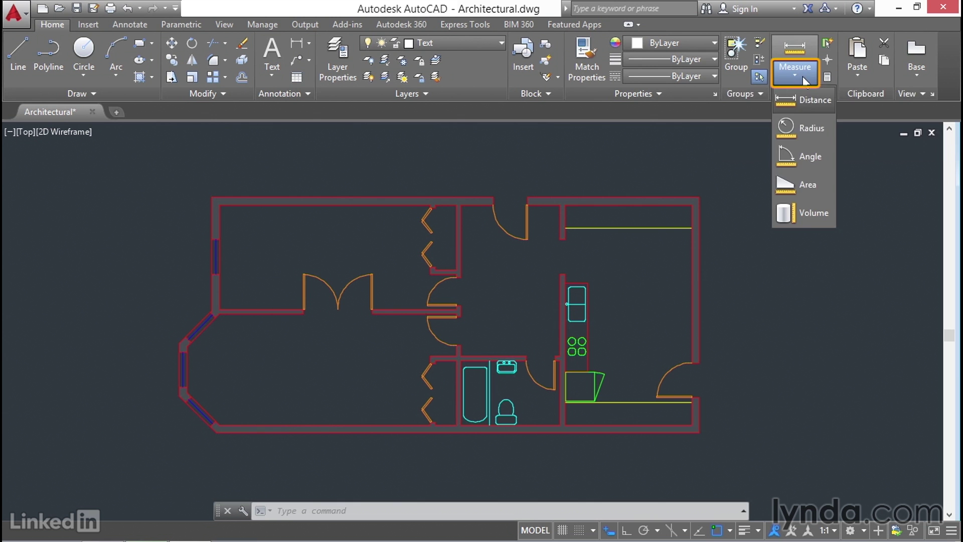
Step: Measure the diagonal bay-window wall endpoint to endpoint: 4'-0" at 45°
click(801, 104)
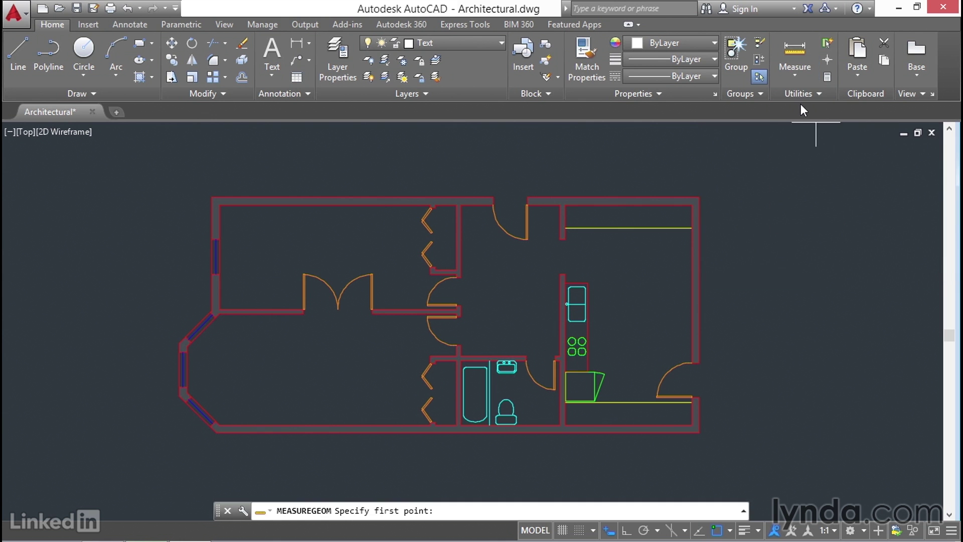
scroll(251, 368, up, 2)
scroll(349, 432, up, 2)
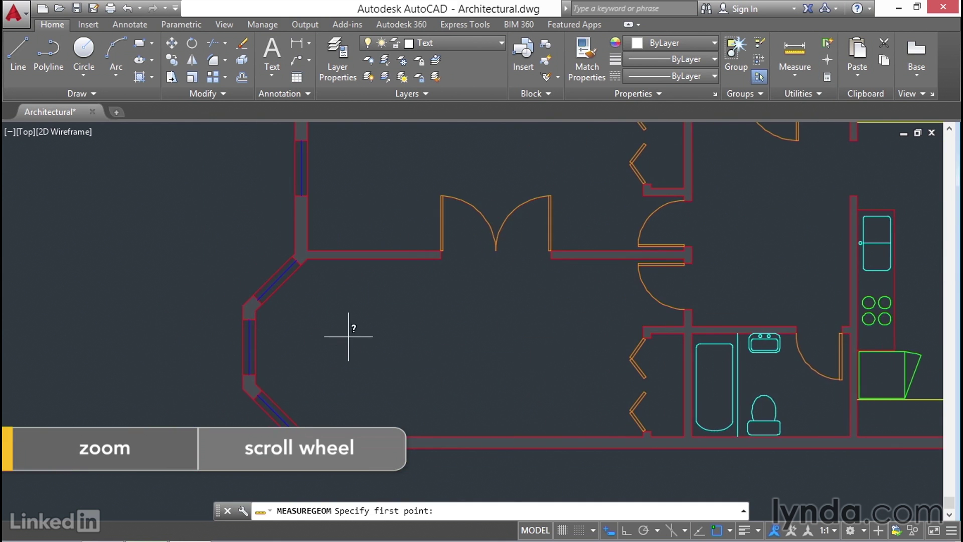
scroll(348, 450, up, 1)
click(199, 290)
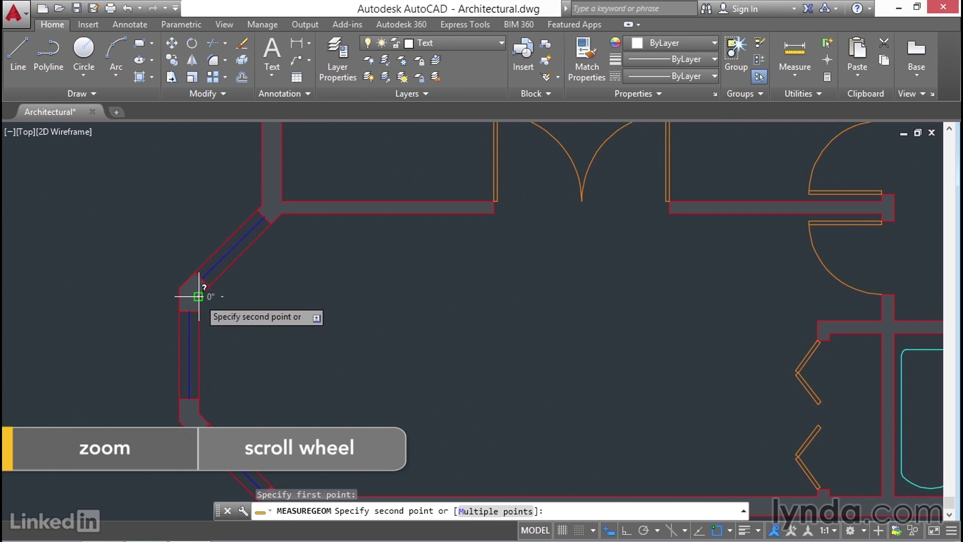
click(281, 213)
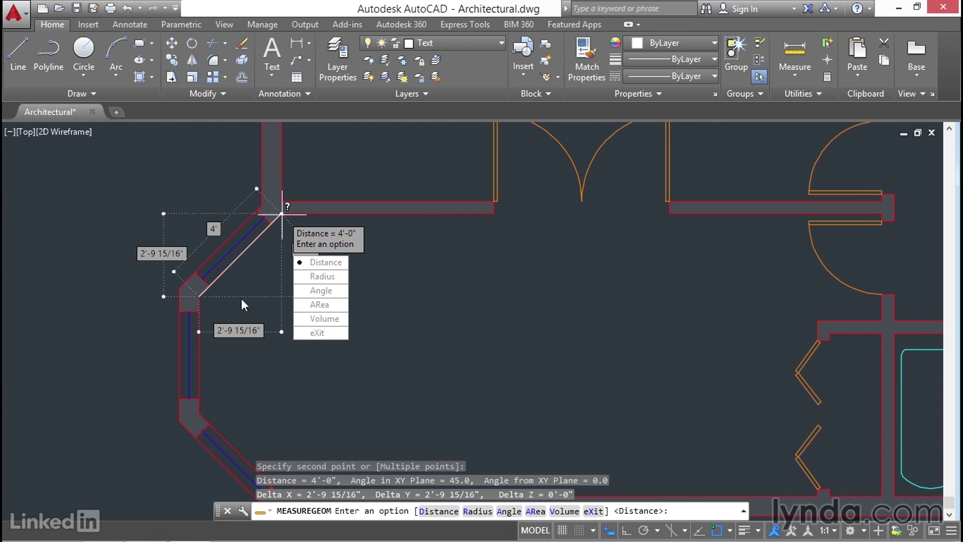
Step: Measure the angle between the diagonal and vertical bay walls, reading 135.0°
click(321, 291)
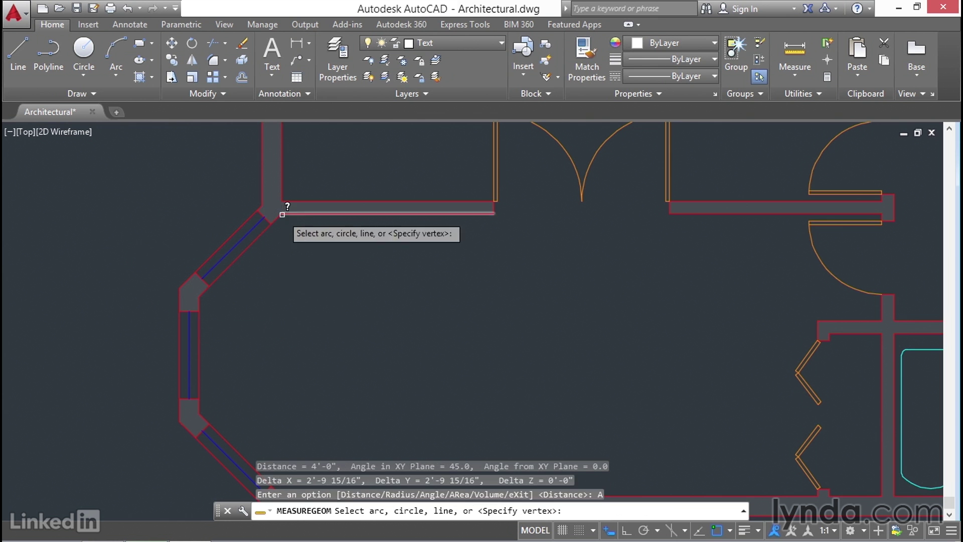
click(233, 261)
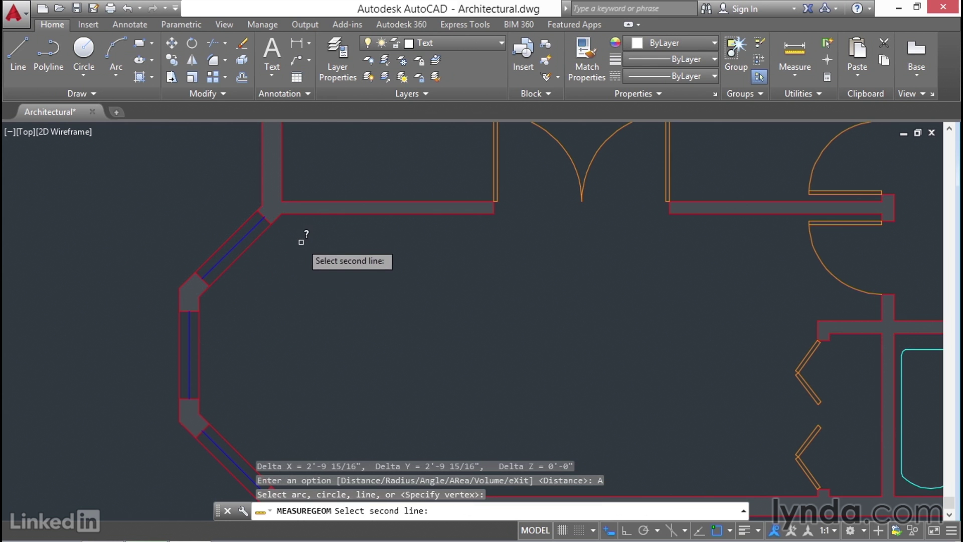
click(200, 349)
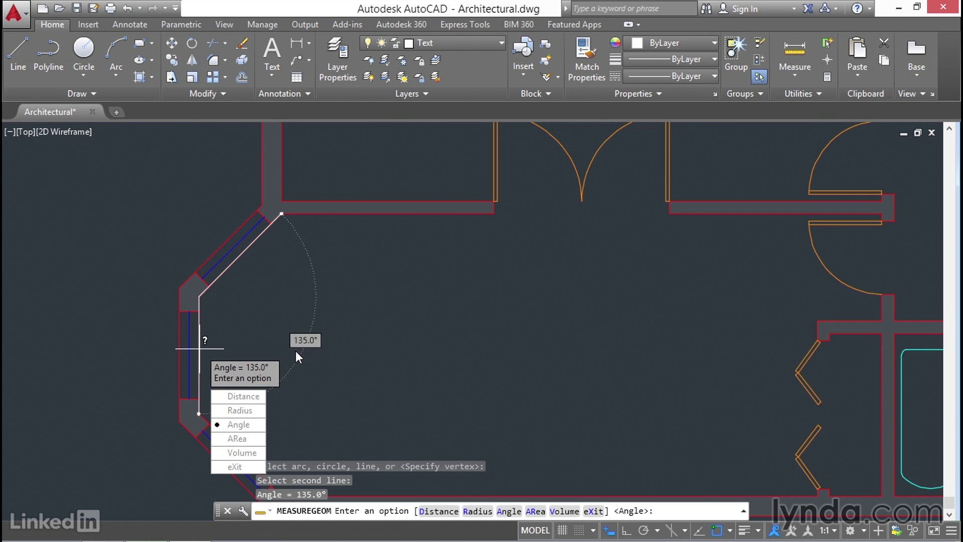
Step: Outline the bay room for an area of 204.0292 sq ft and 62'-7 7/8" perimeter, then exit
click(248, 440)
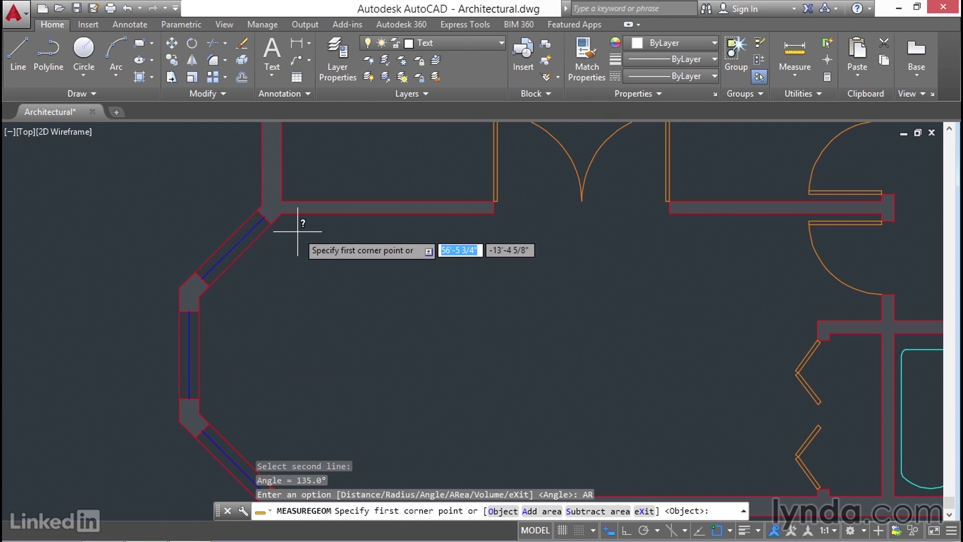
click(281, 213)
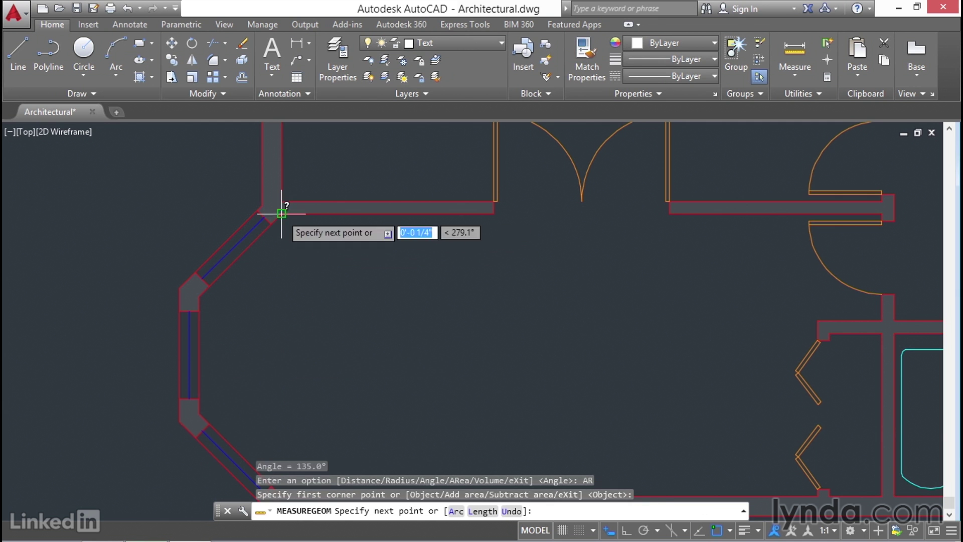
click(200, 296)
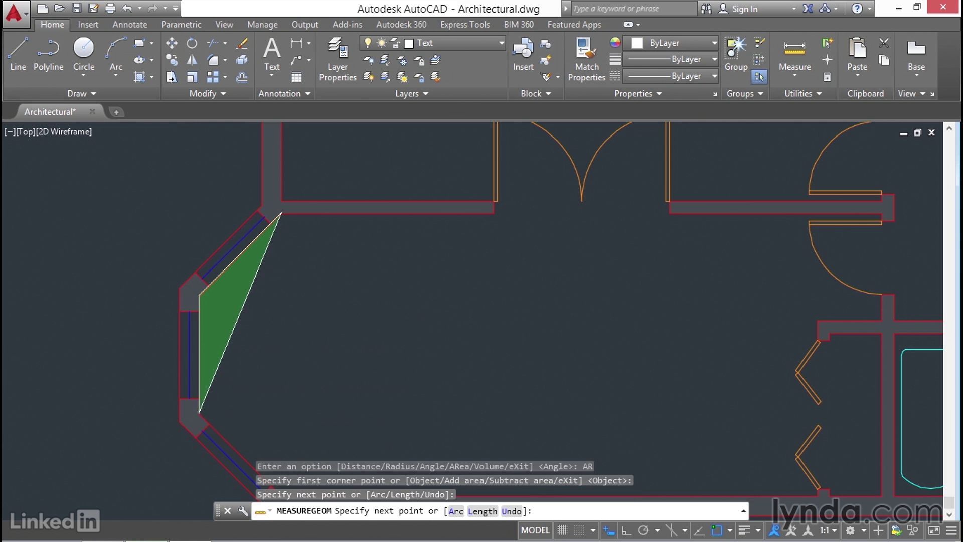
click(199, 399)
scroll(199, 399, down, 1)
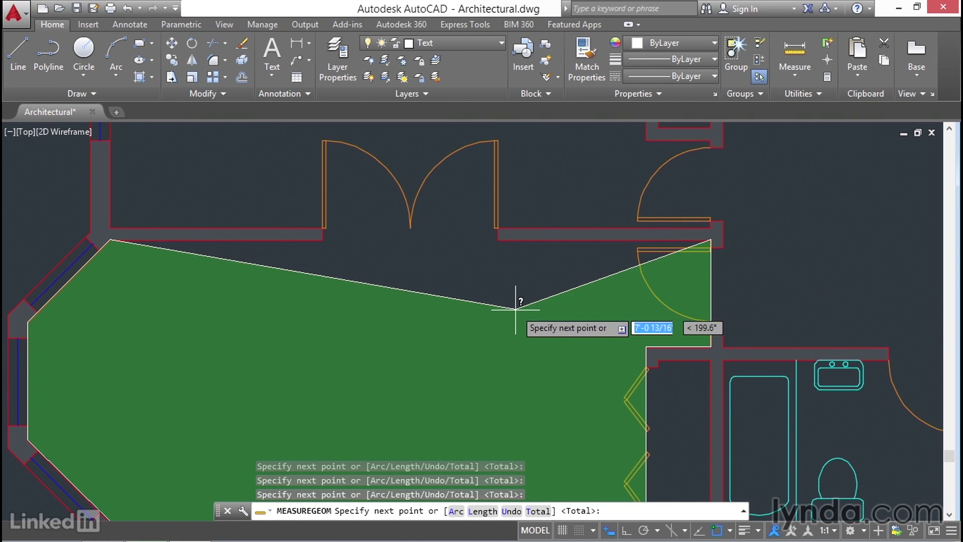
key(Return)
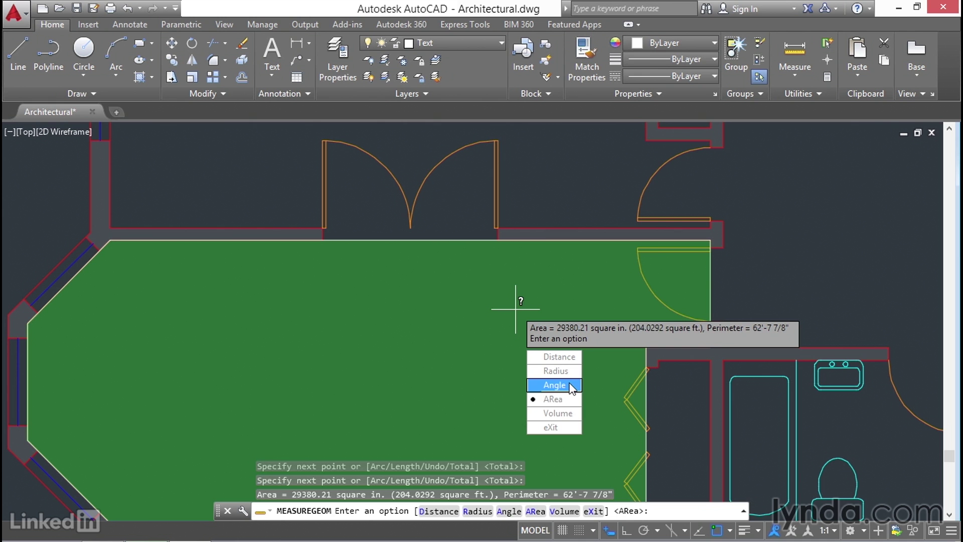
click(552, 427)
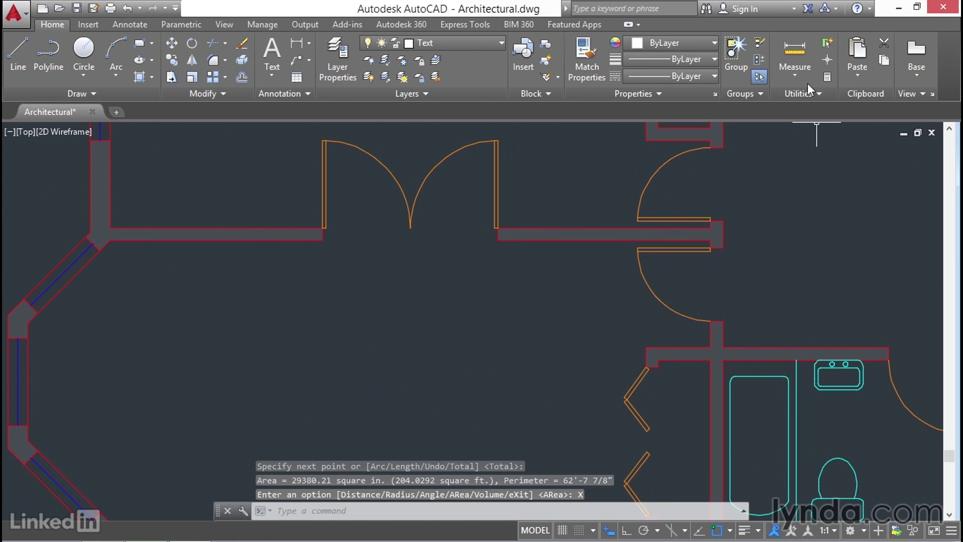
click(800, 76)
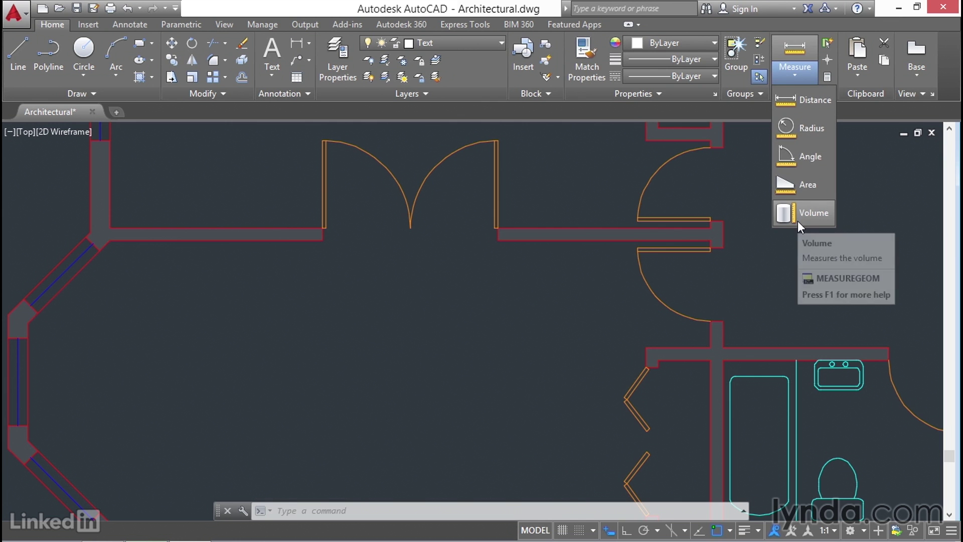
Step: Use DI to measure the top double-door opening between wall ends: 6'-0" wide
click(794, 68)
middle_drag(339, 342, 372, 287)
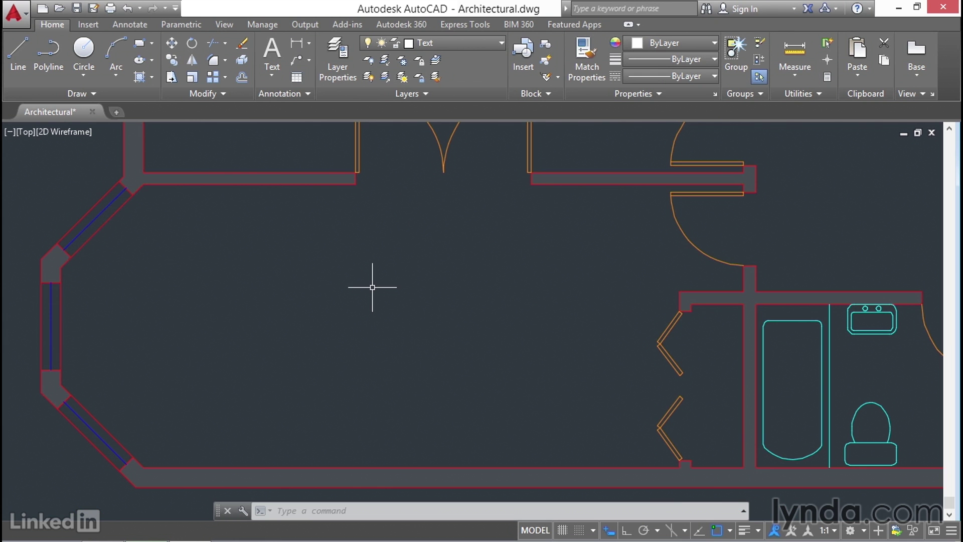
text(di)
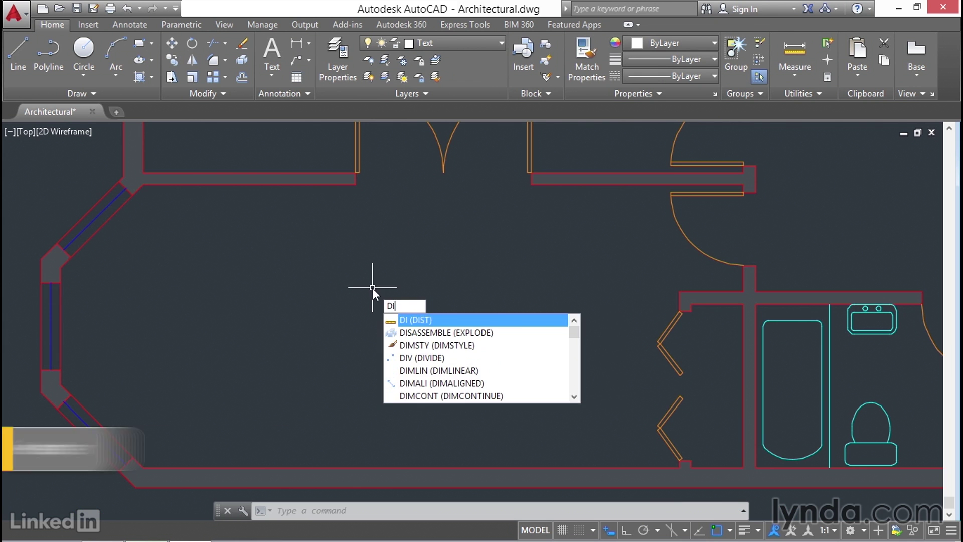
key(Return)
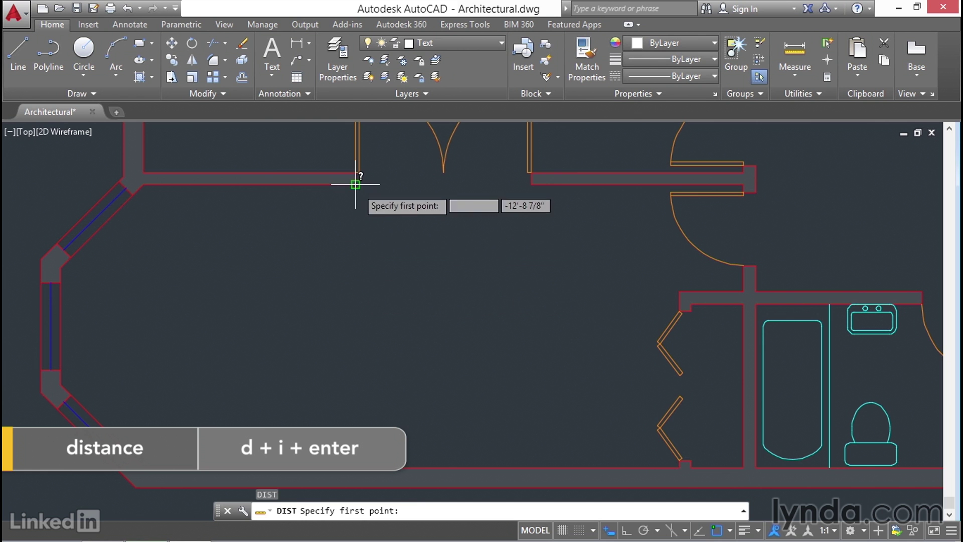
click(355, 184)
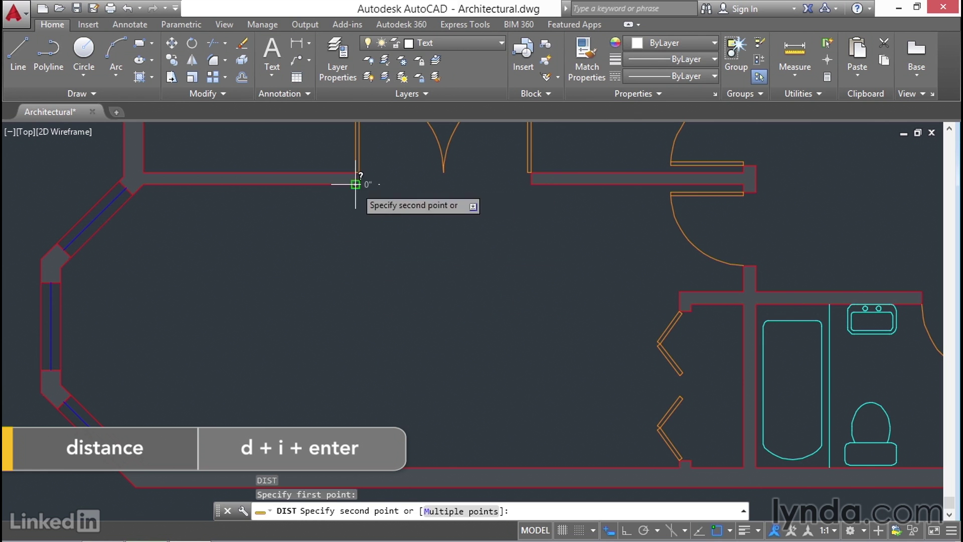
click(531, 184)
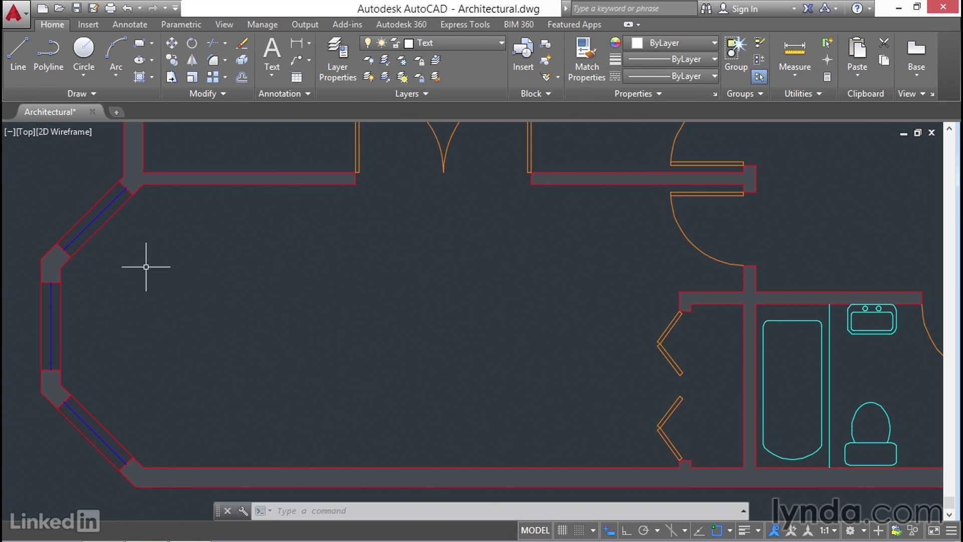
Step: Check the angled wall line in Properties (4' long, 225°), then deselect and close the palette
click(103, 224)
text(PR)
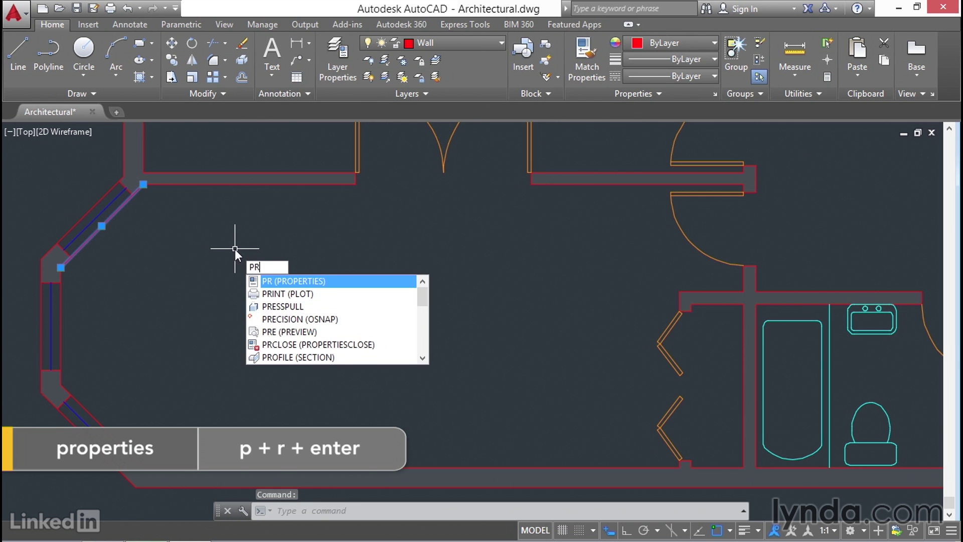
key(Return)
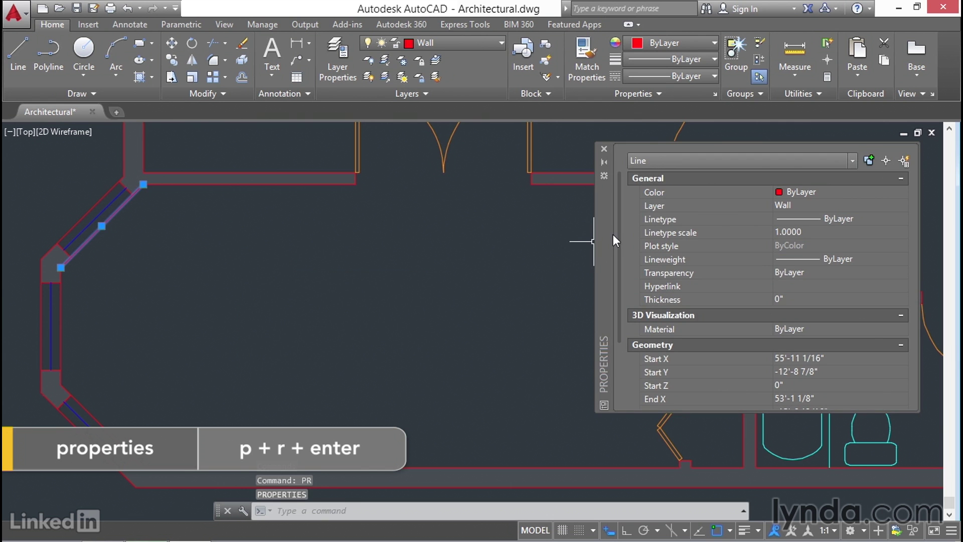
scroll(618, 234, down, 2)
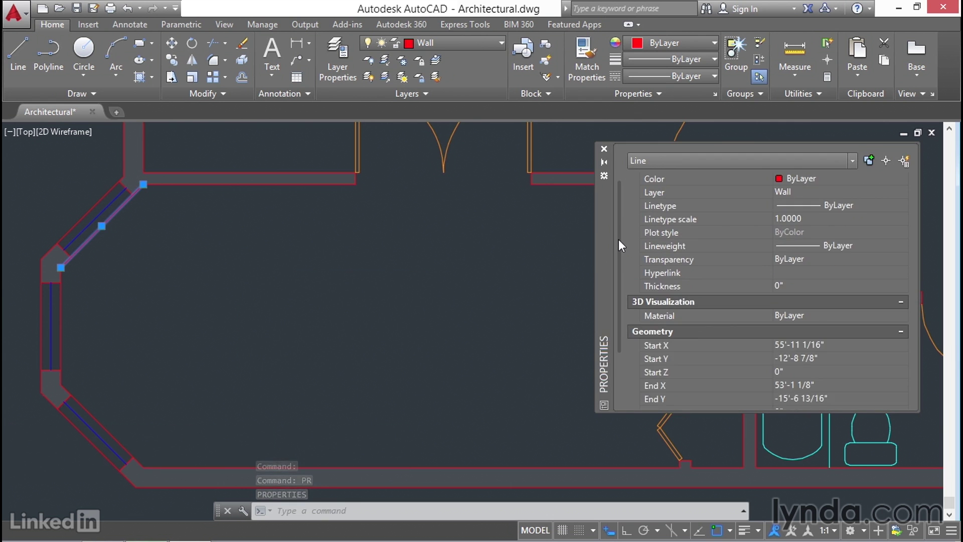
drag(619, 258, 618, 326)
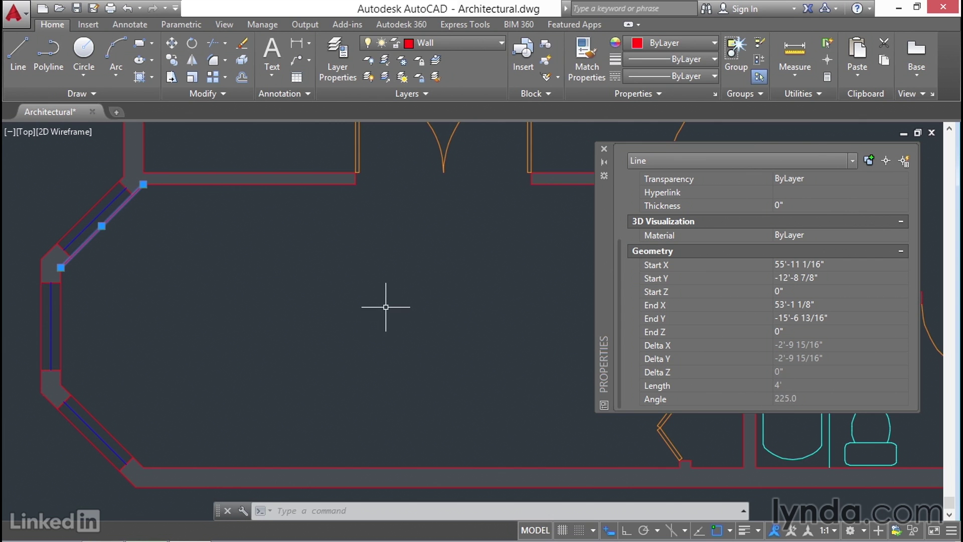
key(Escape)
click(604, 149)
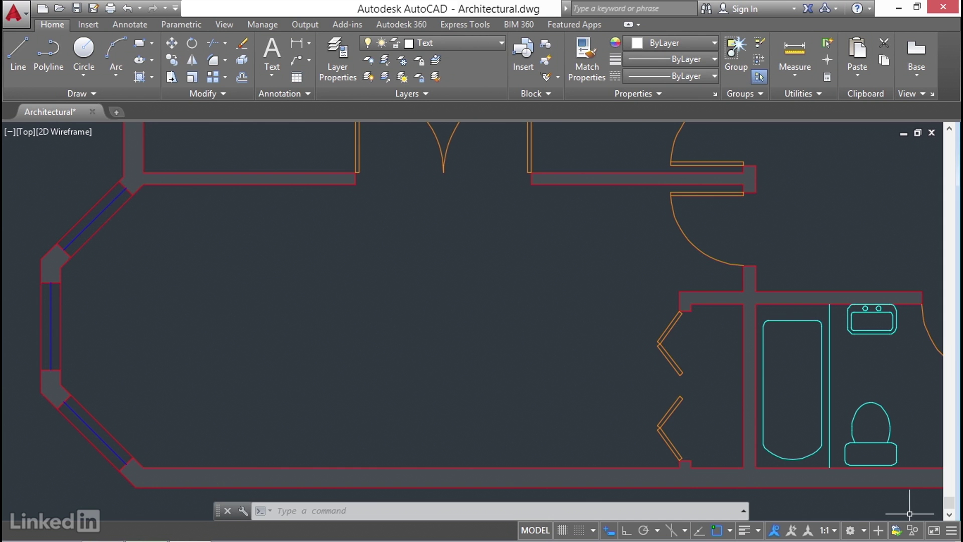
Step: Enable Quick Properties and select the top wall line: a Line on layer Wall, 7'-3" long
click(951, 531)
click(881, 472)
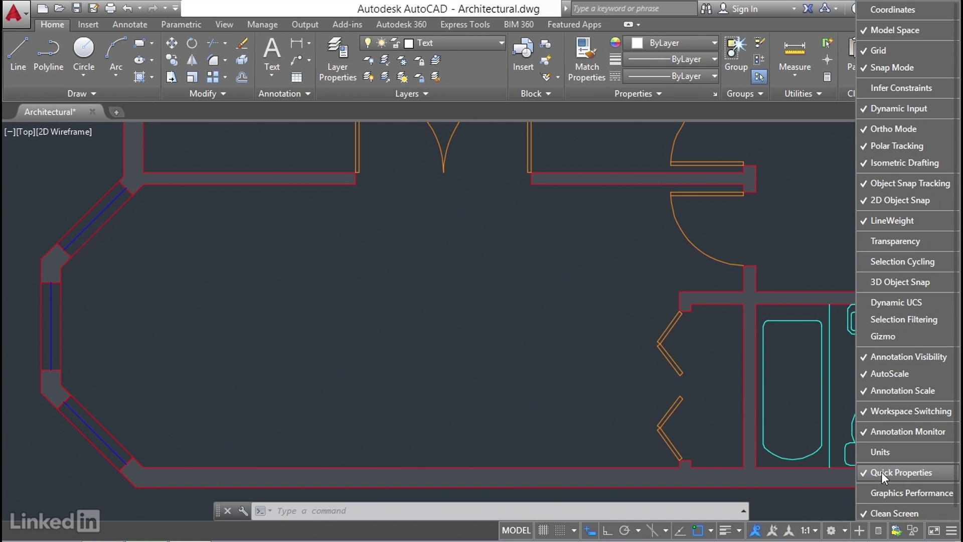
click(878, 532)
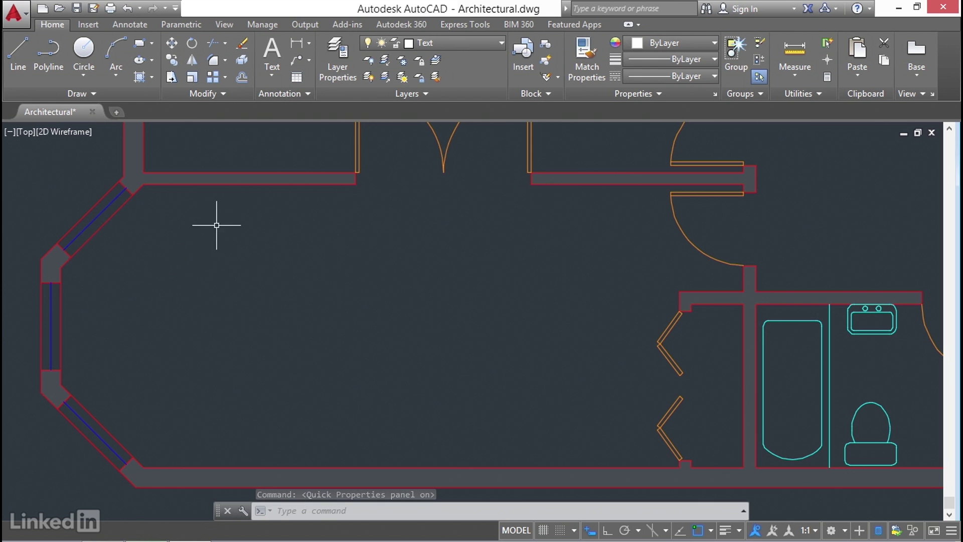
click(207, 185)
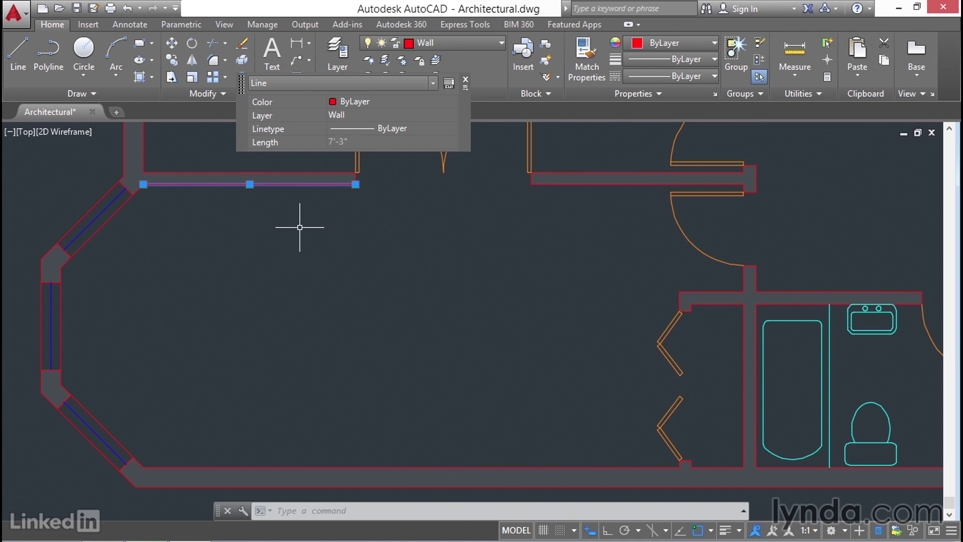
key(Escape)
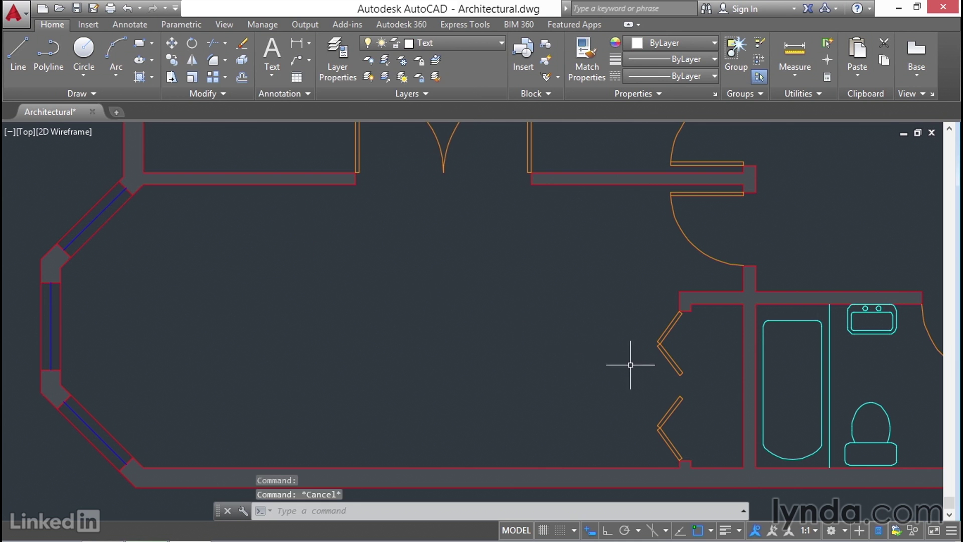
click(668, 361)
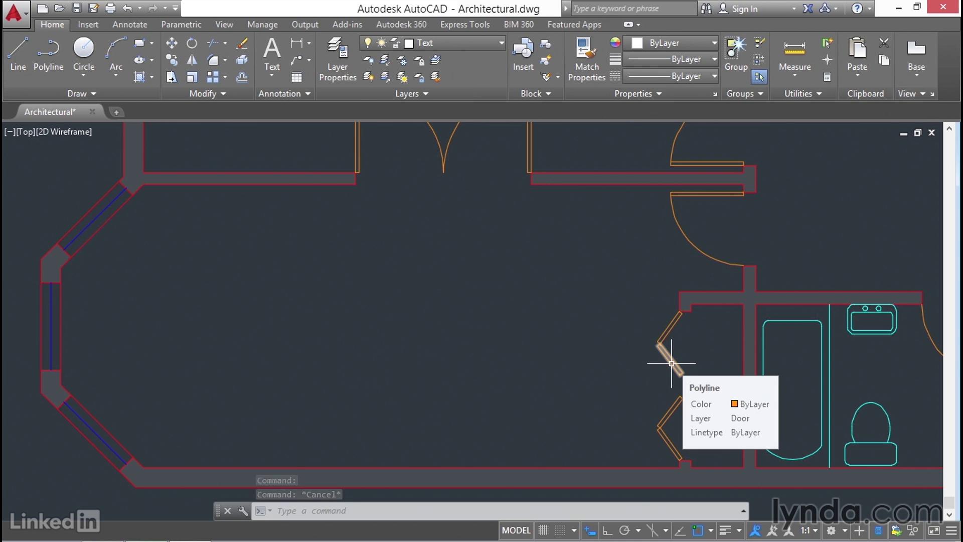
mouse_move(669, 360)
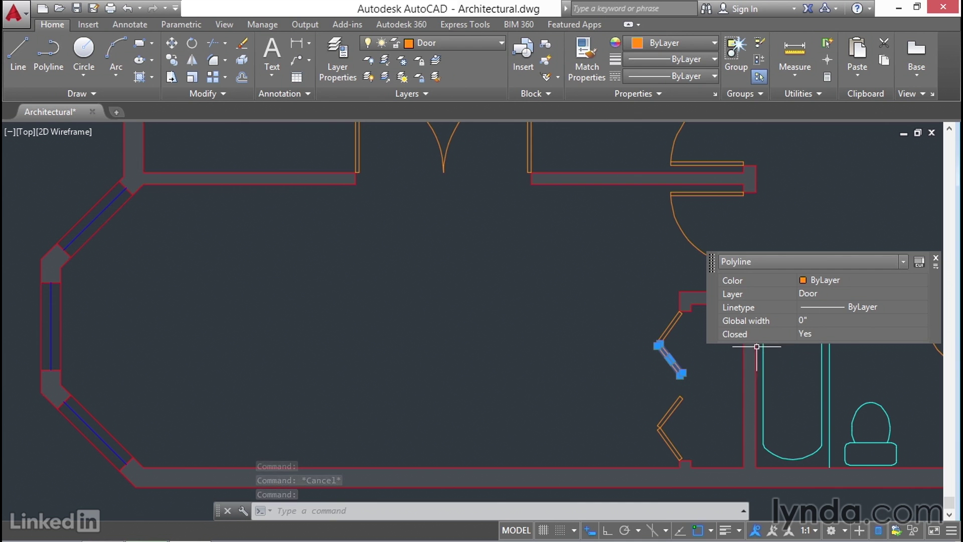
key(Escape)
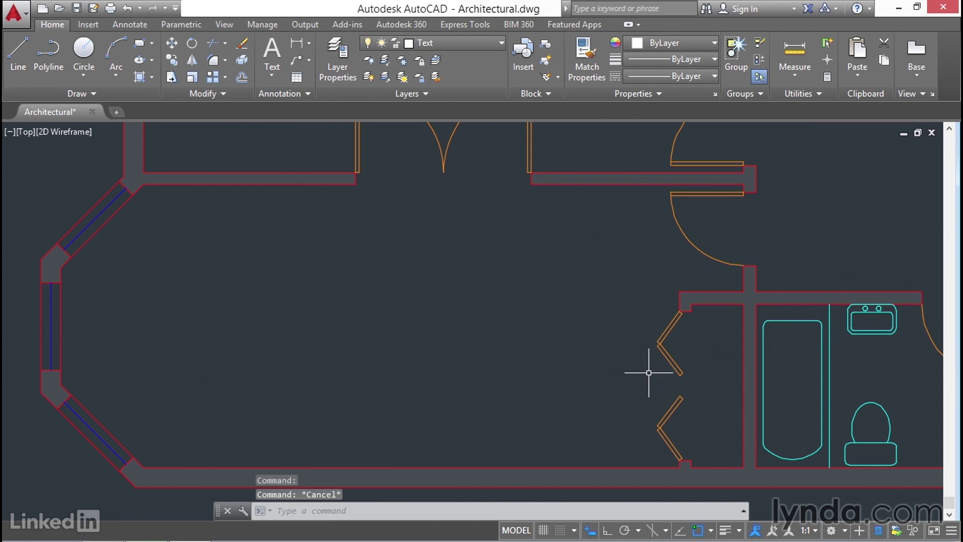
click(242, 62)
click(657, 372)
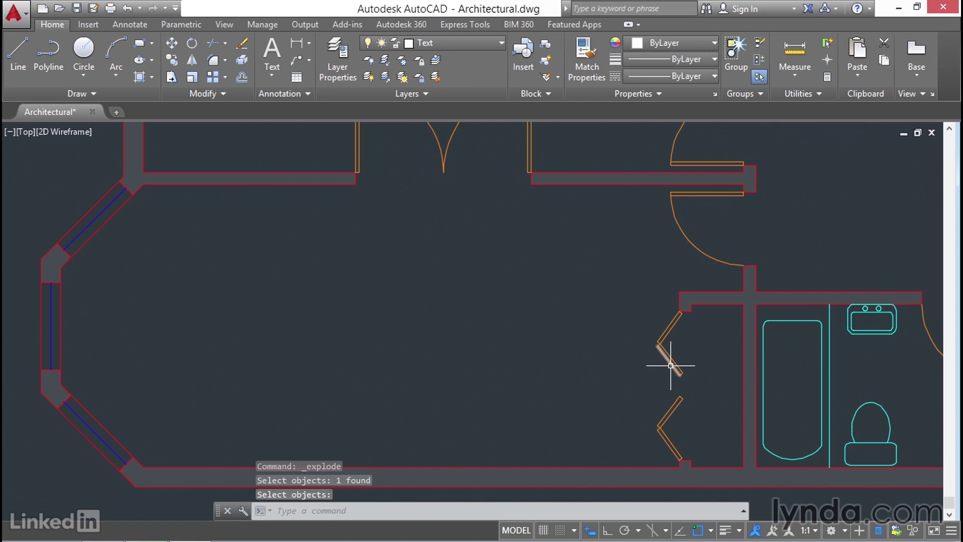
key(Return)
click(669, 362)
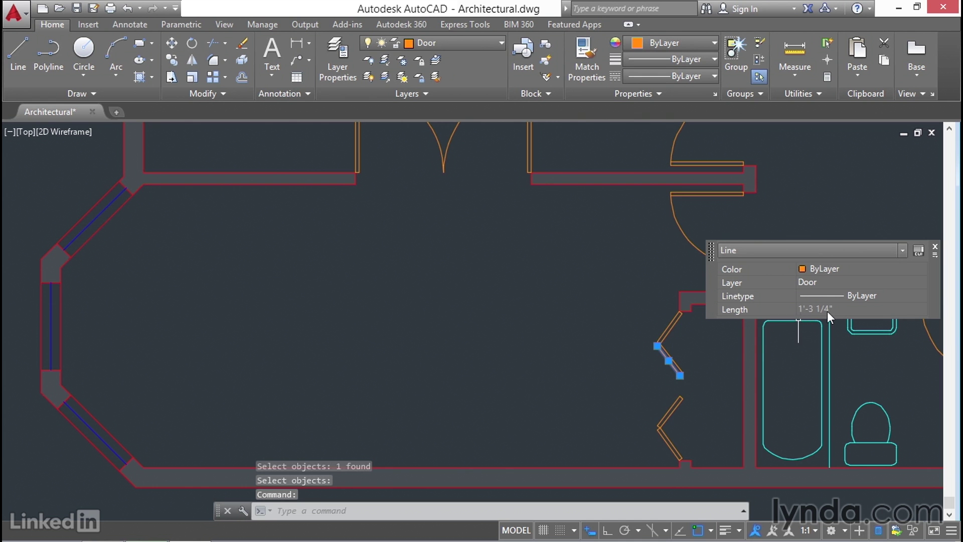
key(Escape)
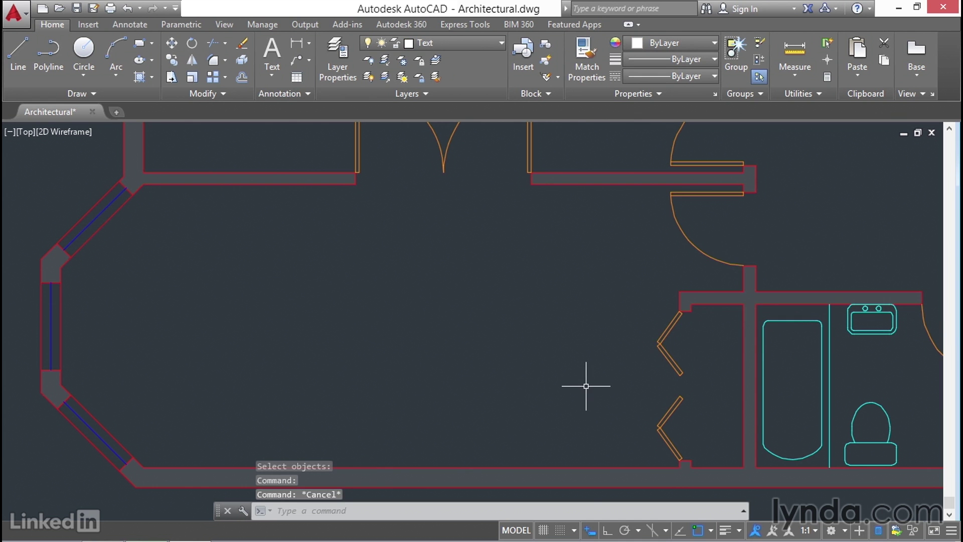
click(124, 8)
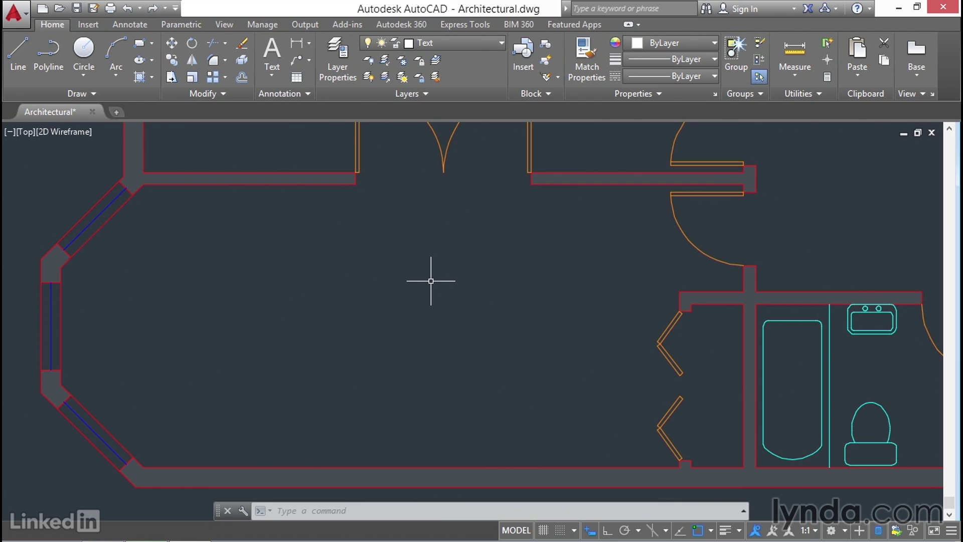
Step: Add 5'3-1/8 and 3'3-1/3 in QuickCalc to get 8'-6-7/16", then close it
text(qc)
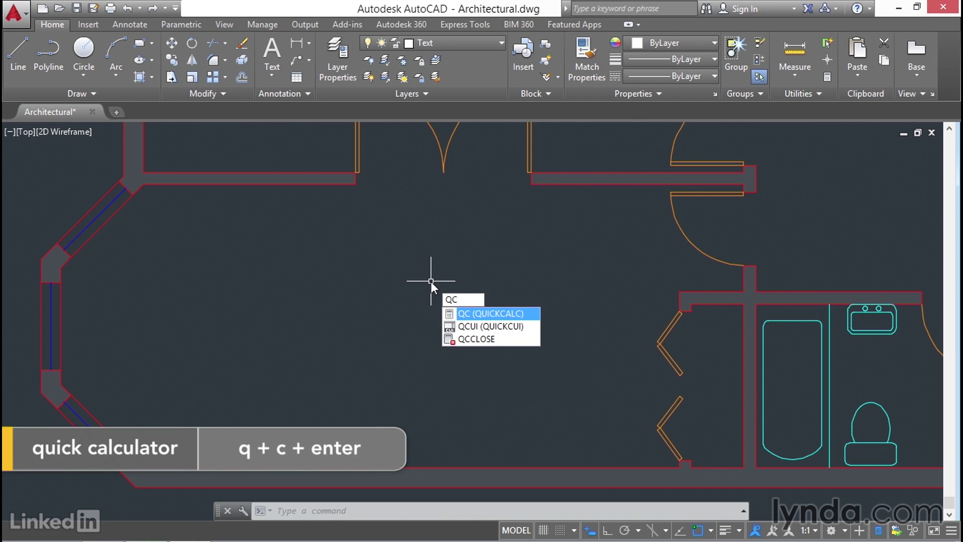
key(Return)
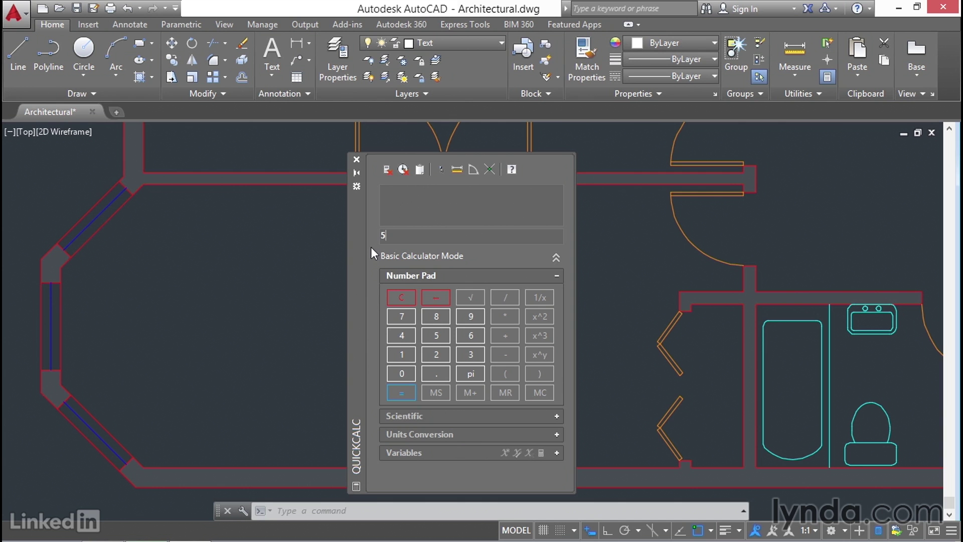
text('3-1/8+3'3-1/3)
key(Return)
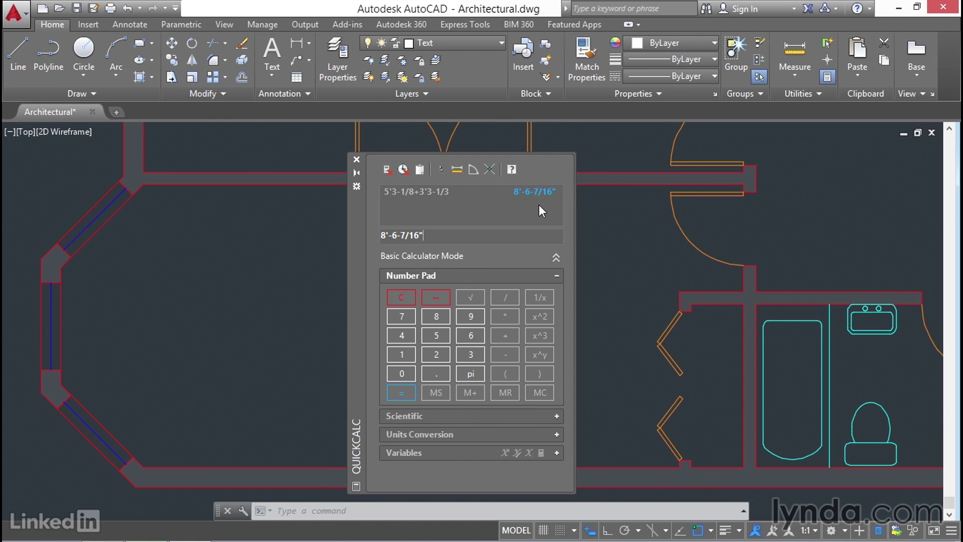
click(356, 160)
Step: Review the drawing units with UN and close the Drawing Units dialog
text(un)
key(Return)
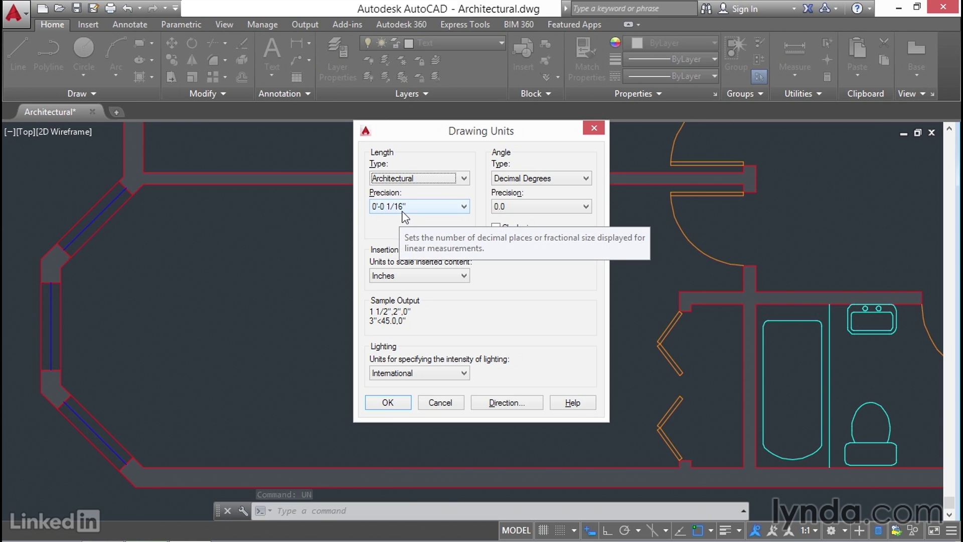
key(Return)
Step: Reopen QuickCalc and start its Intersection of two lines function
text(qc)
key(Return)
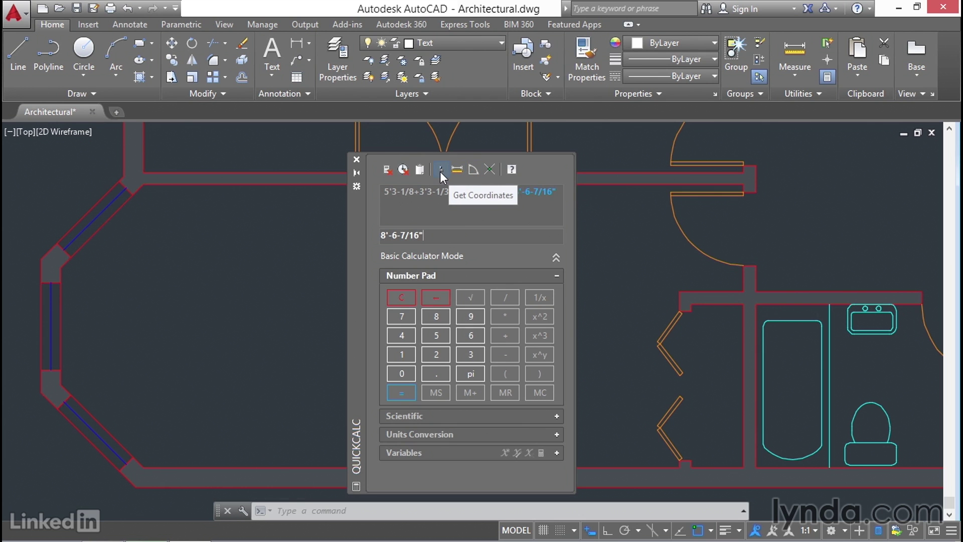
click(489, 172)
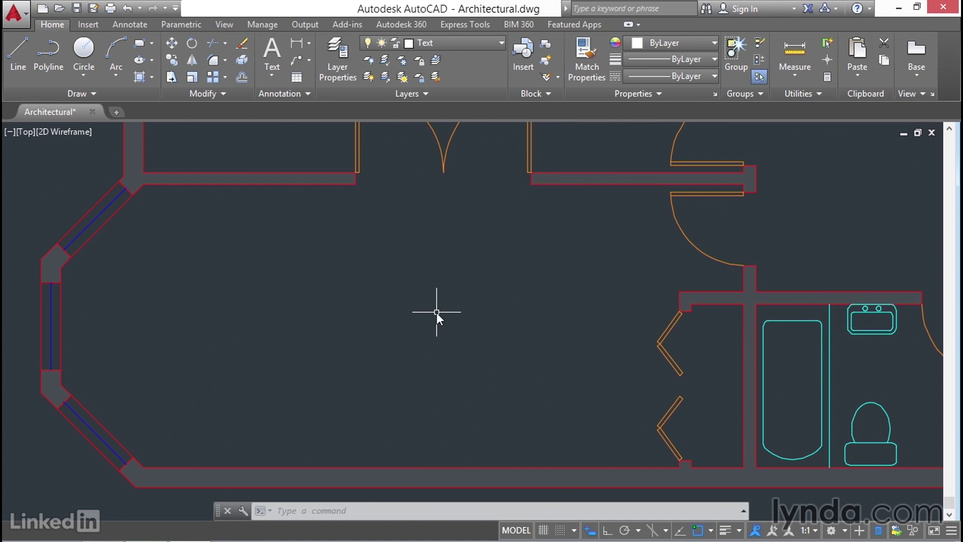
Step: Start a line with L and place its first point inside the room
text(l)
key(Return)
click(348, 324)
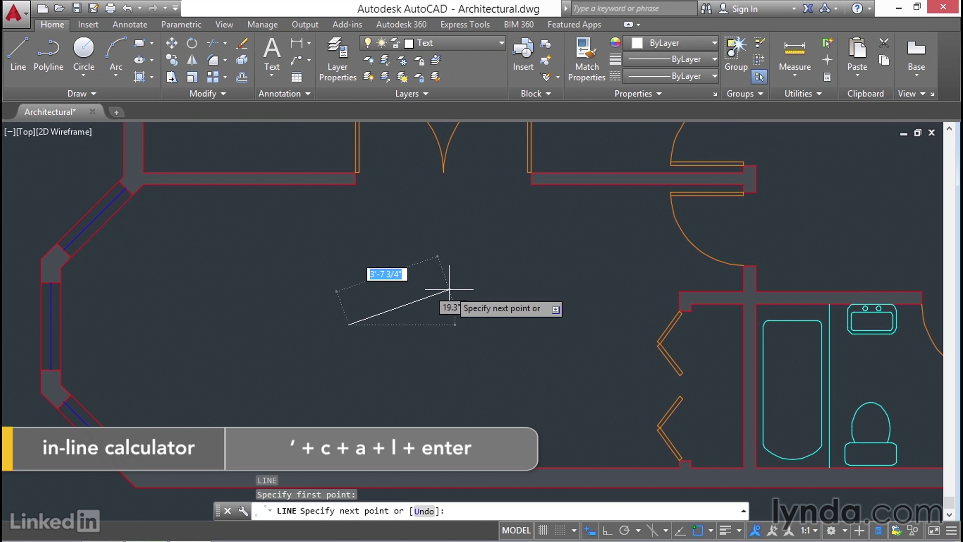
Step: Use transparent 'CAL to evaluate 3+7, making the next segment 10 long
text(')
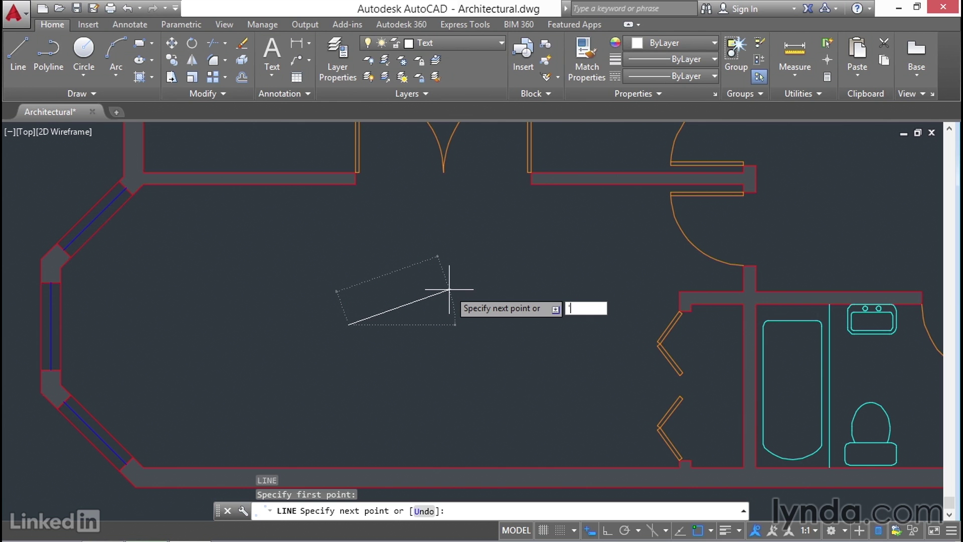
text(cal)
key(Return)
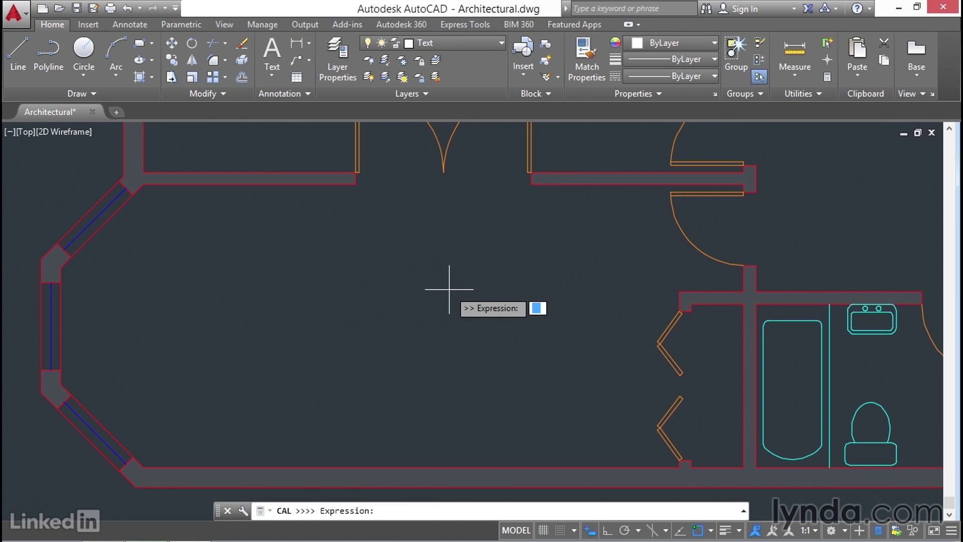
text(3+7)
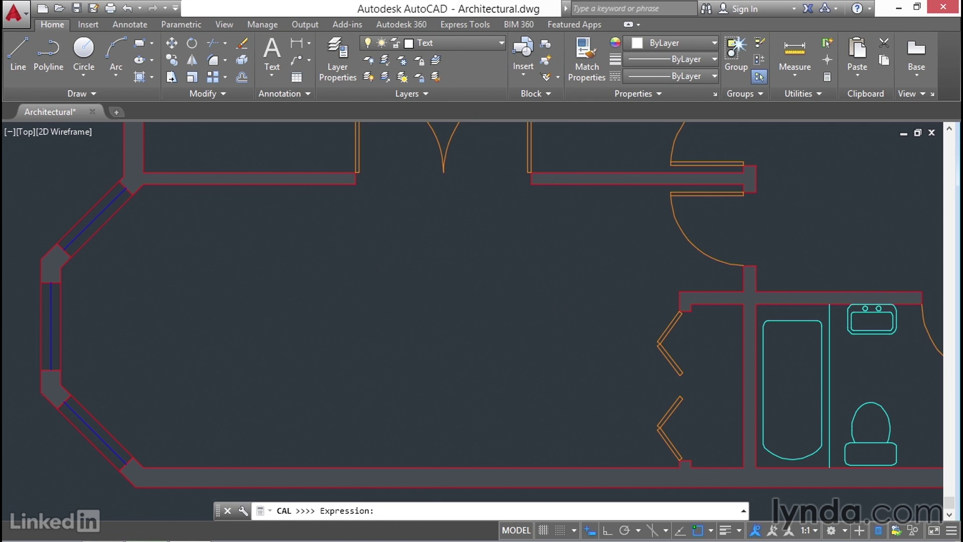
key(Return)
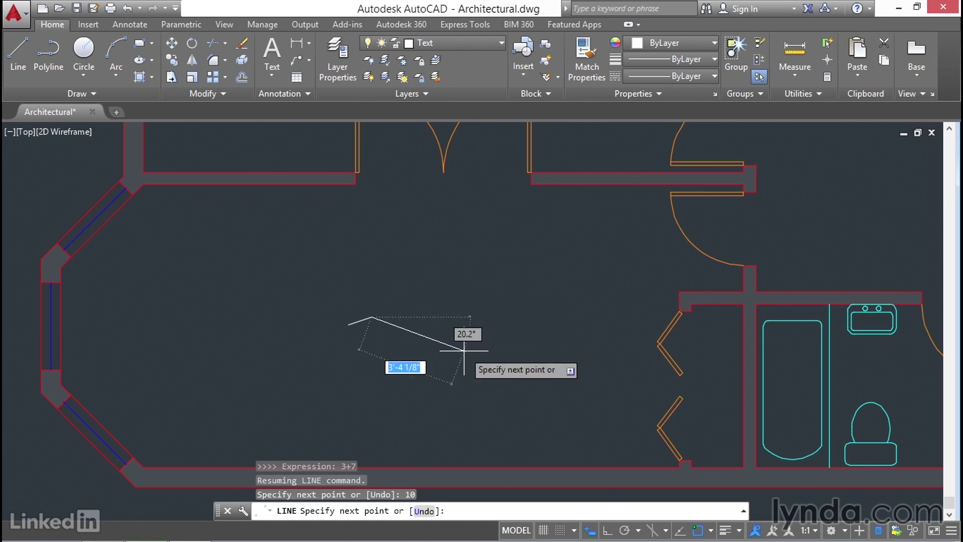